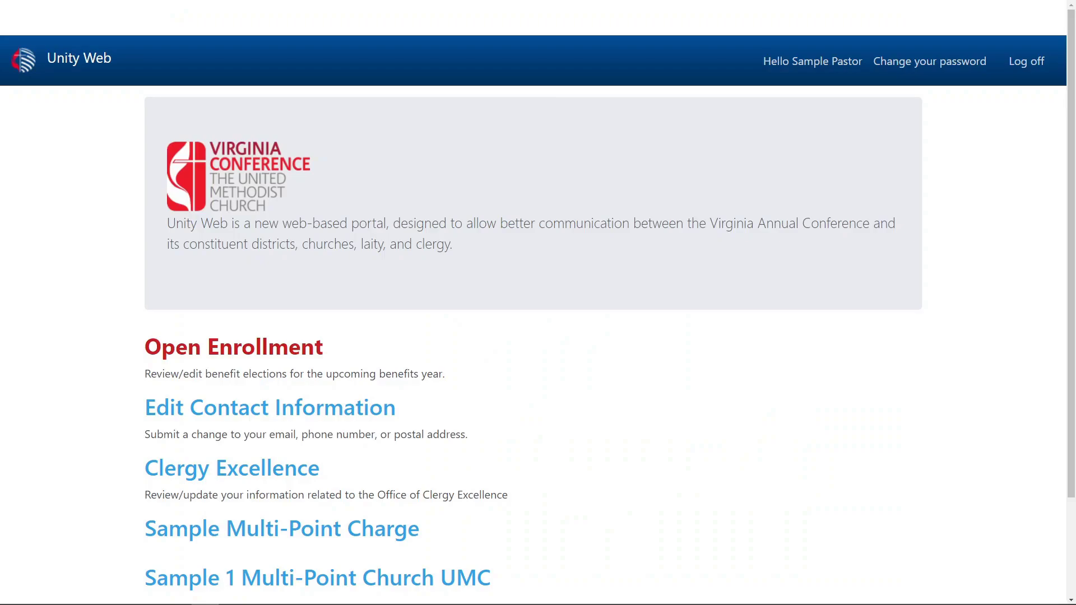
- Open the Sample Multi-Point Charge page from the Unity Web home page
scroll(538, 302, "down", 2)
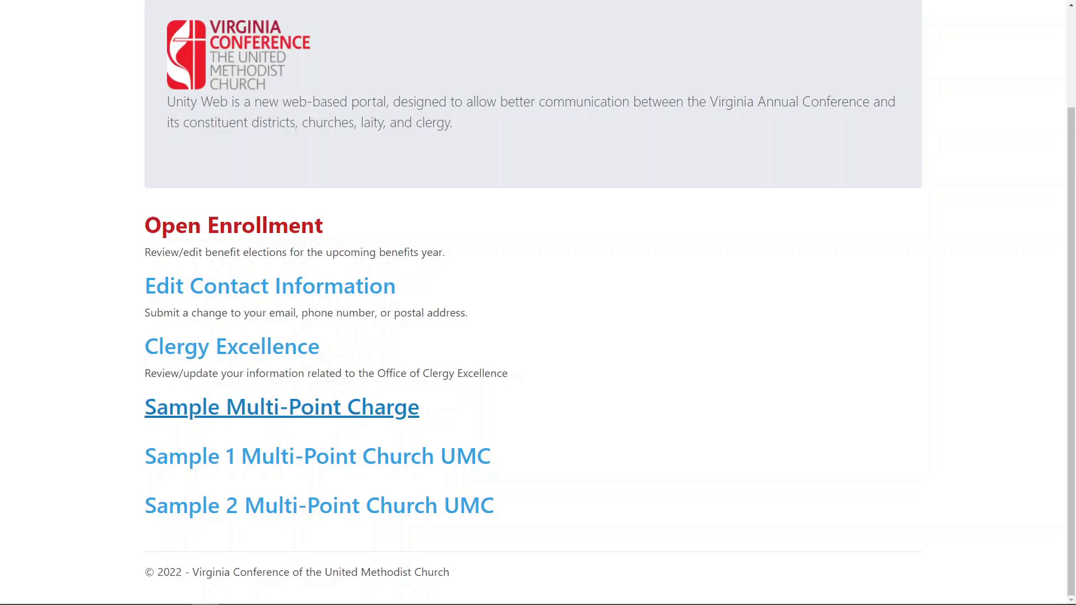
left_click(241, 416)
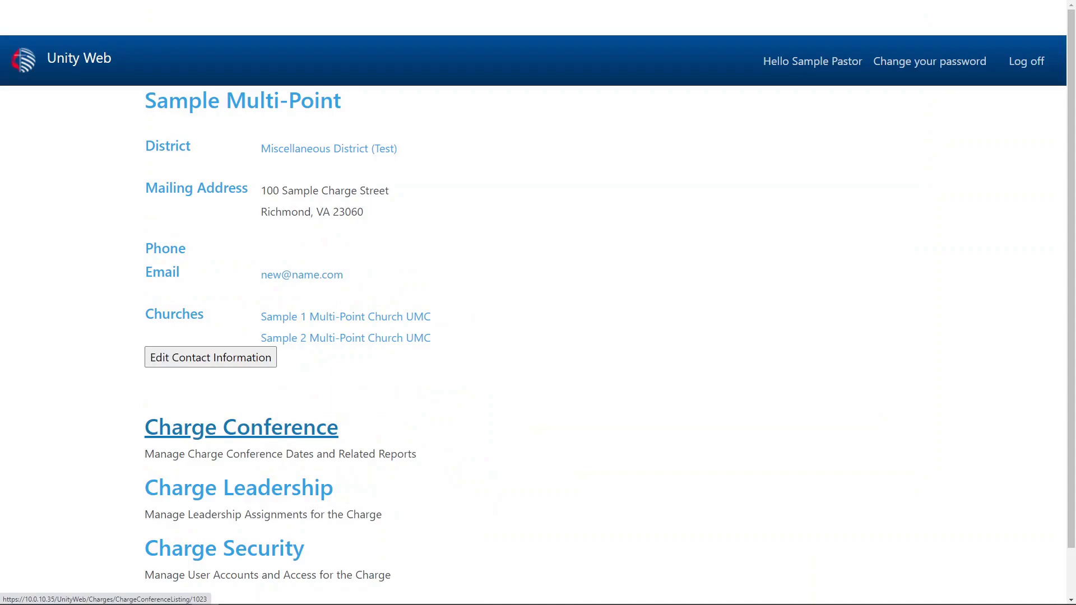
- Open Charge Security to view the charge's Current User Access list
scroll(241, 427, "down", 1)
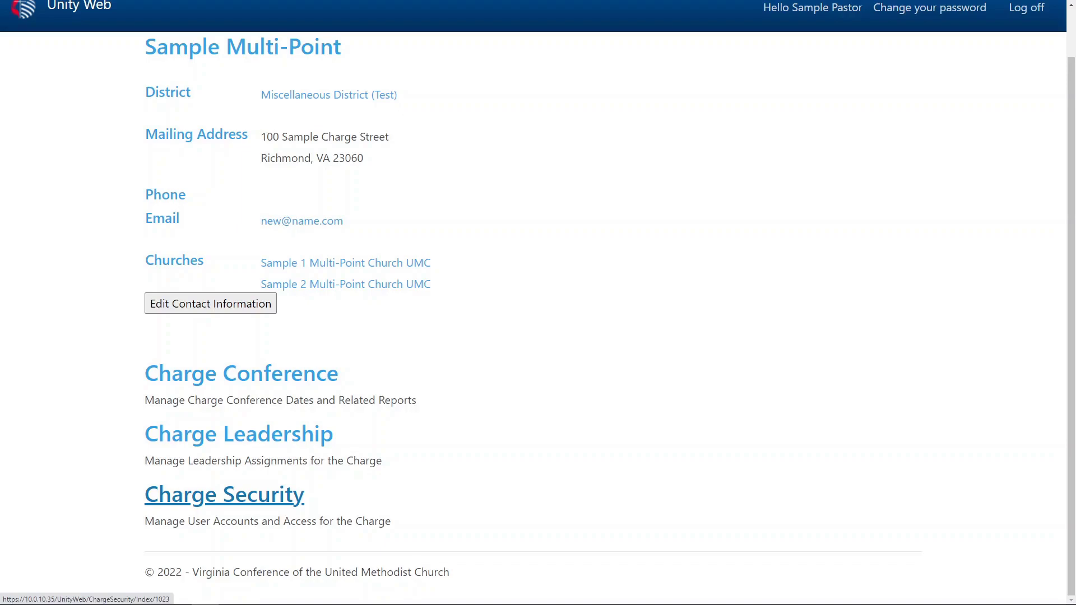
left_click(224, 495)
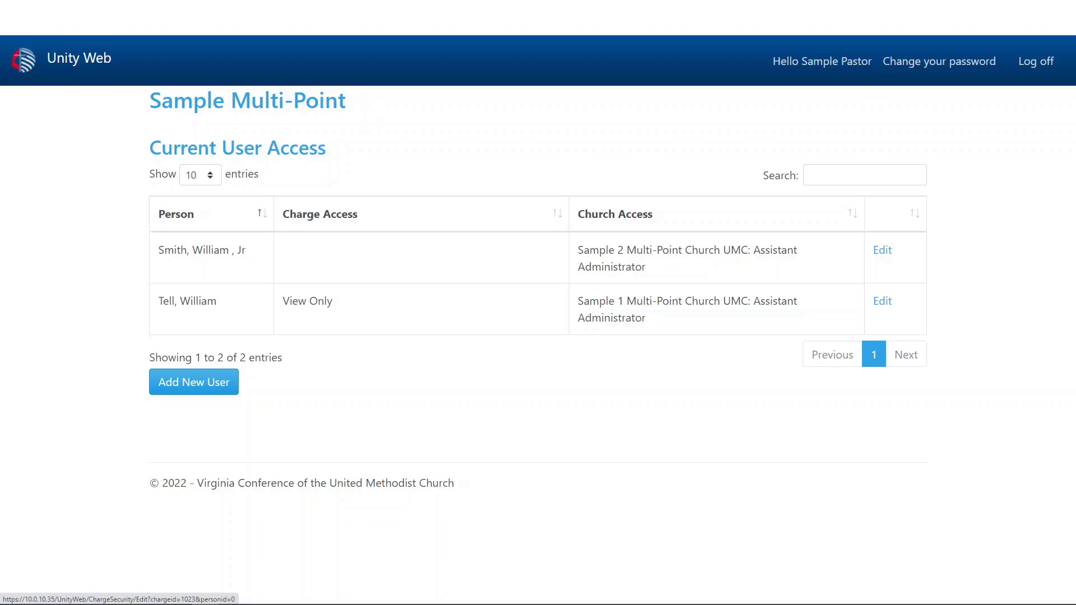
- Start adding a new user and open the Select New User list
left_click(193, 381)
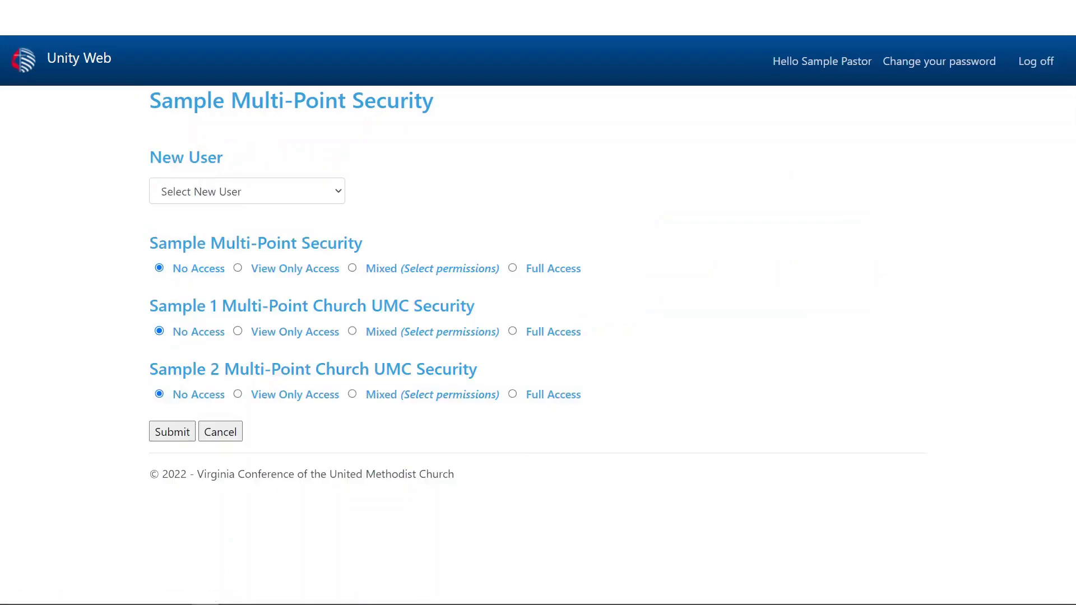
left_click(247, 191)
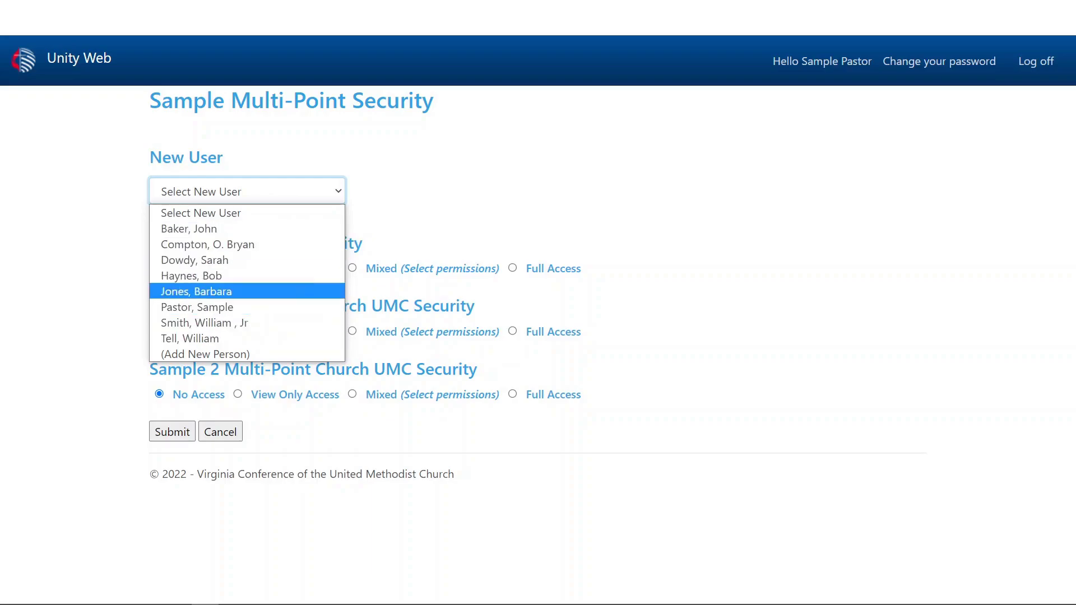
- Choose (Add New Person) and enter the new person's first and last name
key("Return")
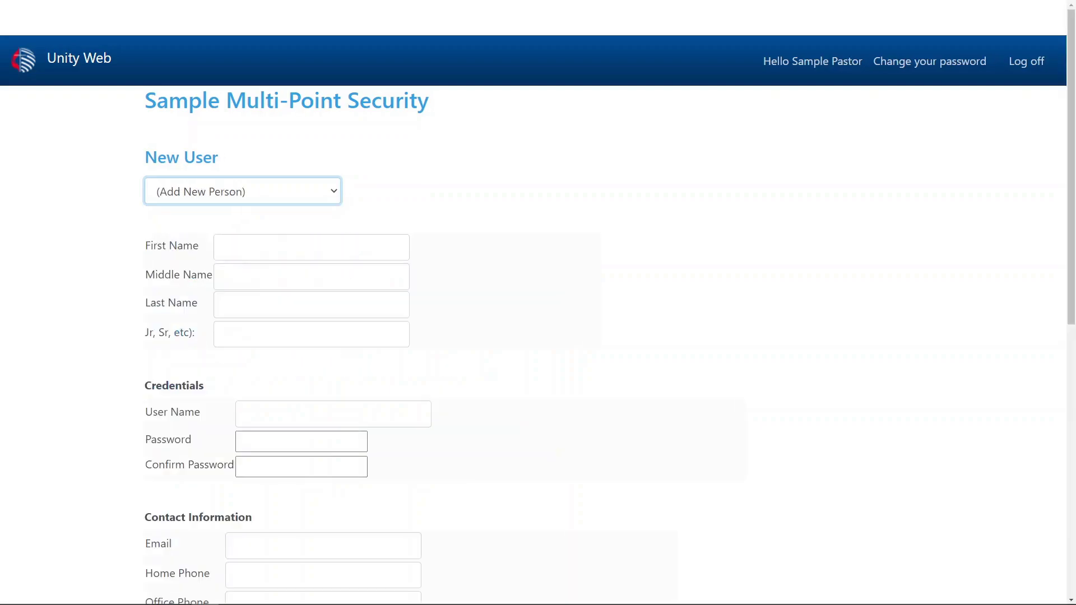
left_click(311, 248)
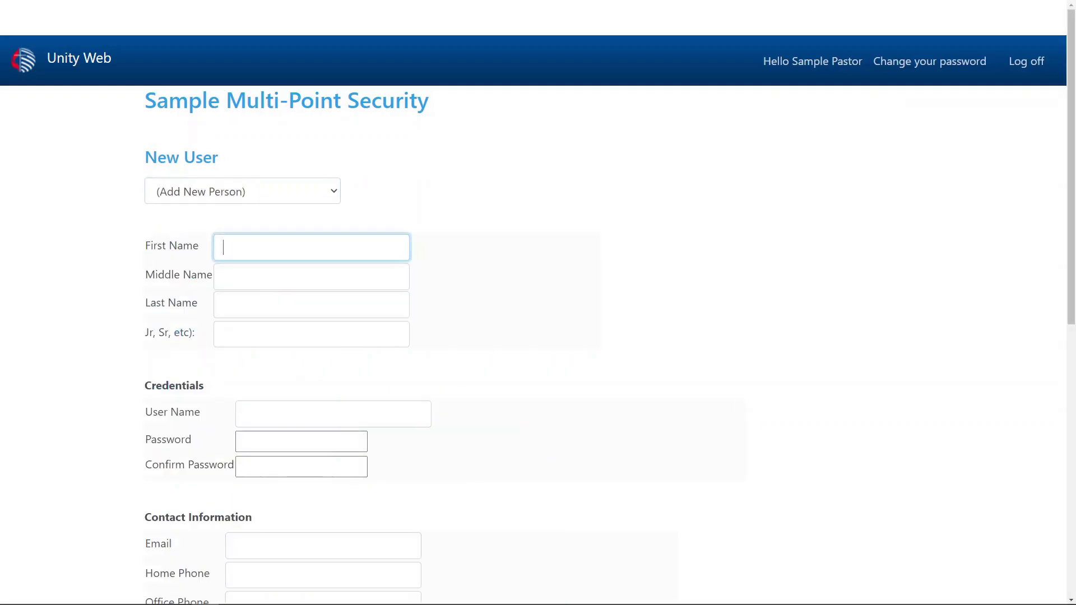
key("Tab")
key("Tab")
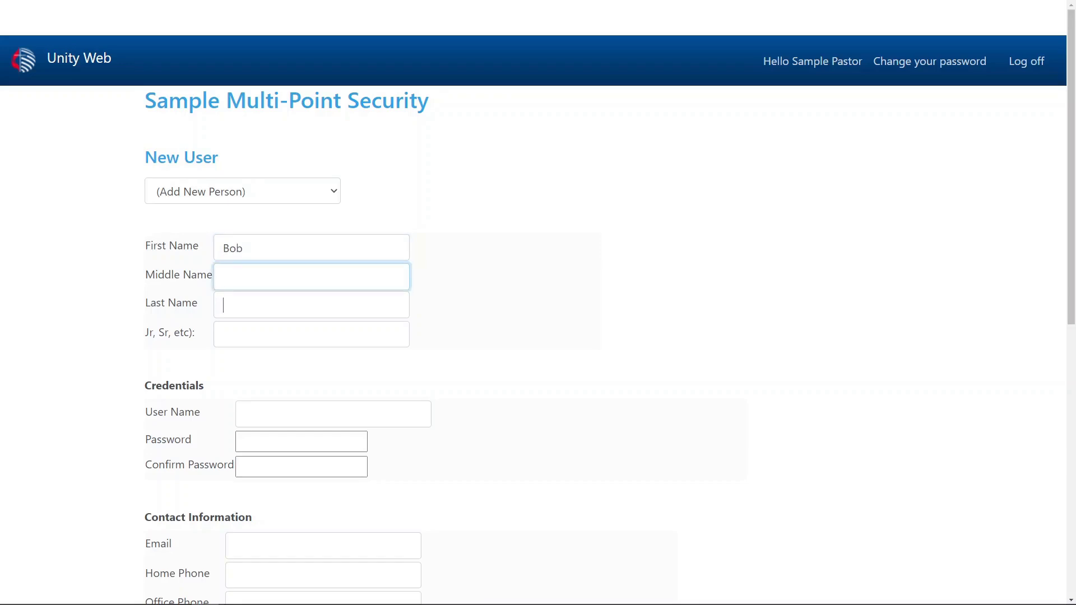
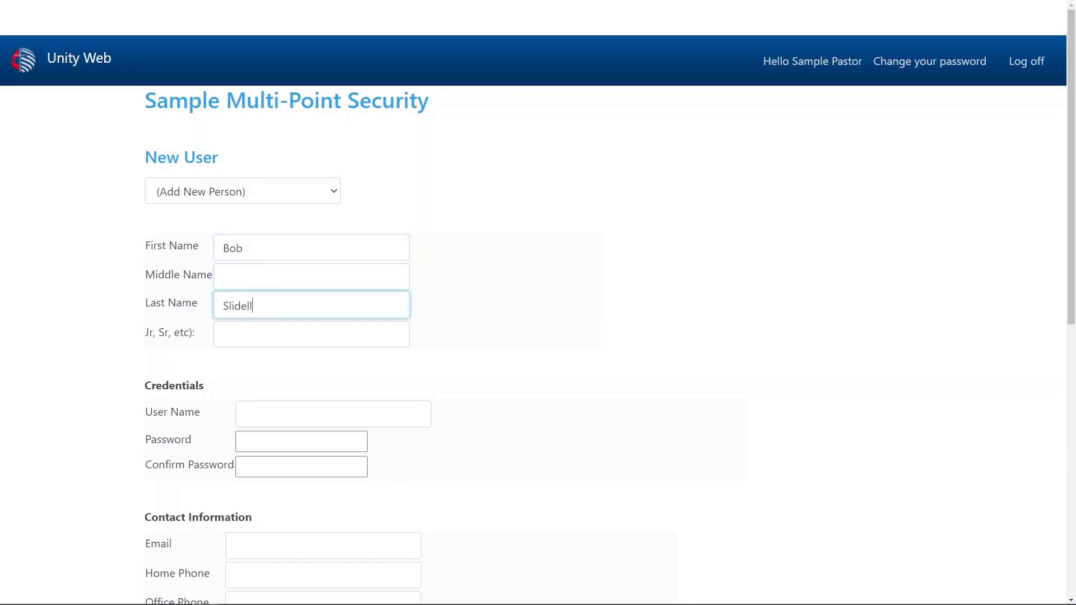
scroll(538, 302, "down", 4)
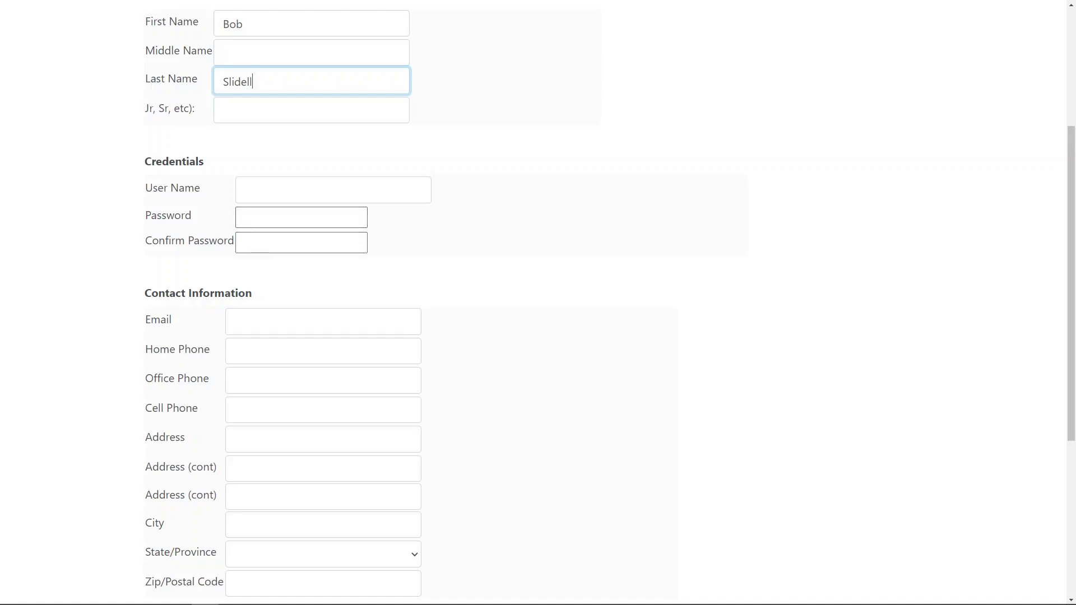
- Enter the new user's user name, then type the password and its confirmation
left_click(303, 190)
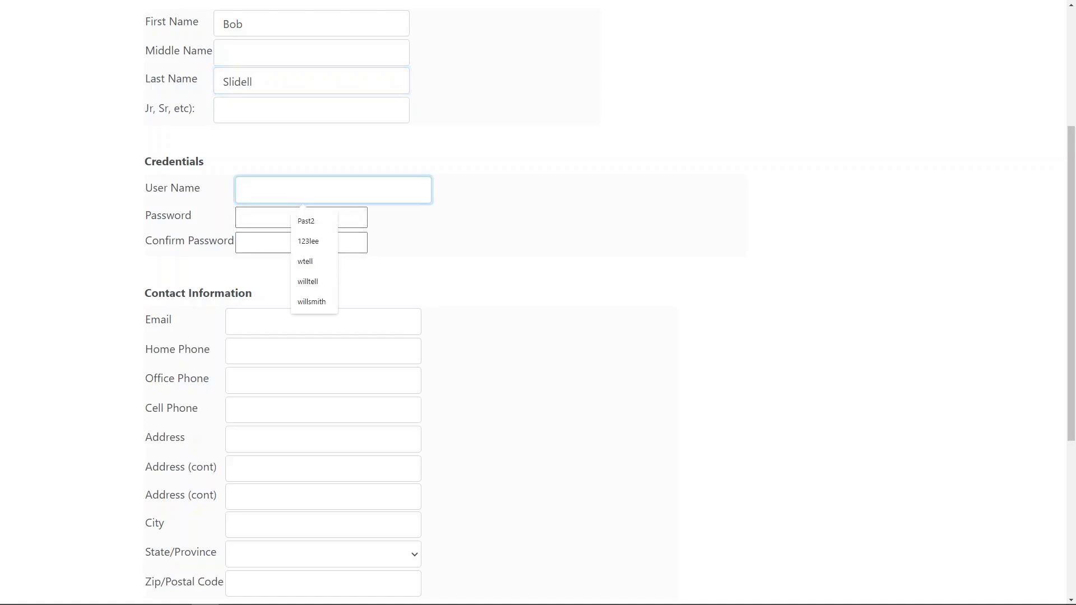
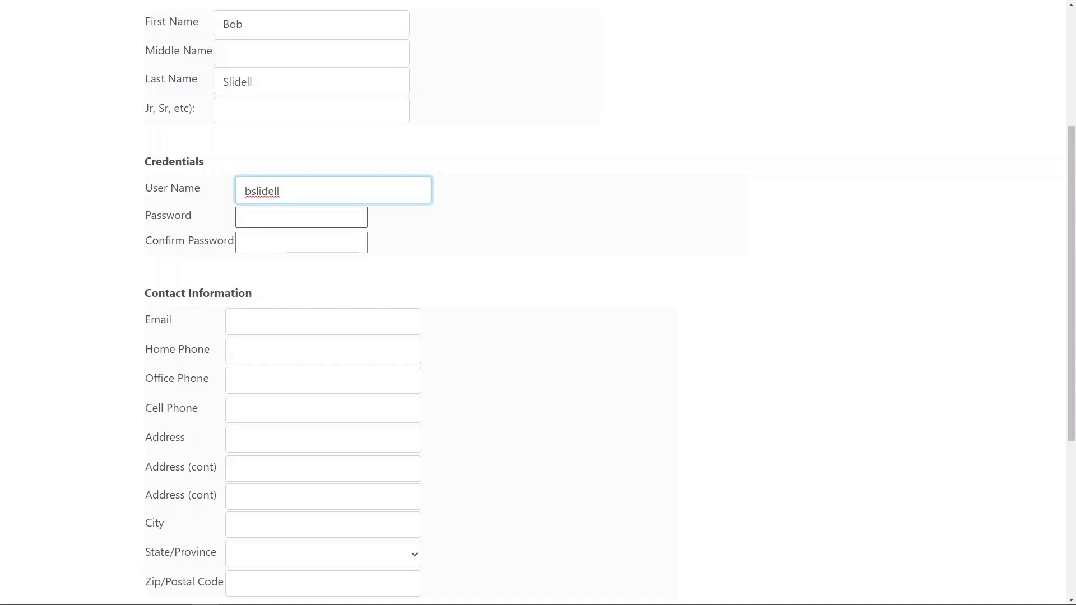
key("Tab")
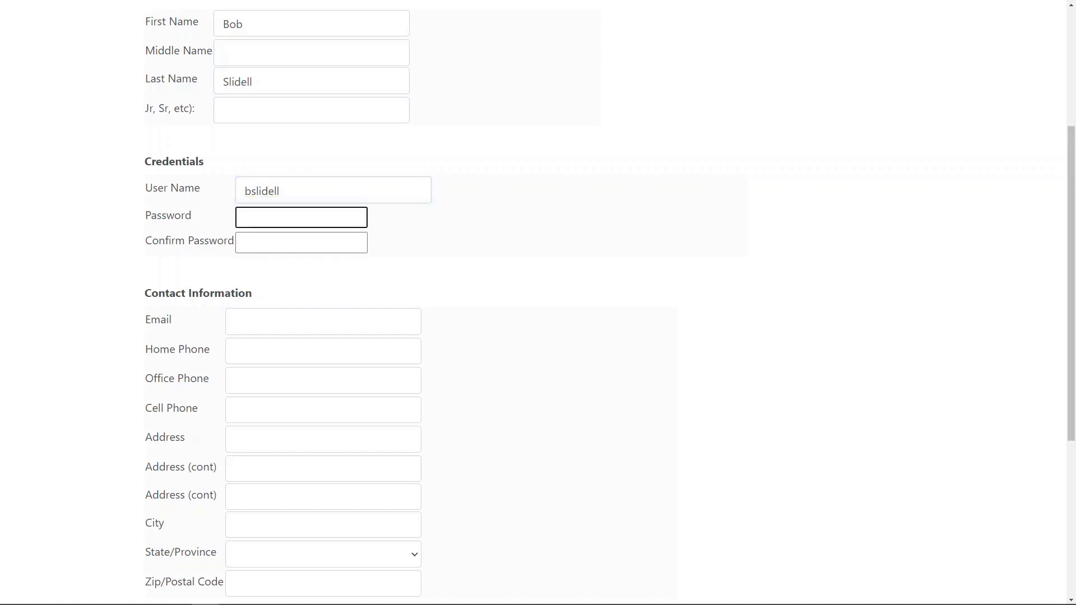
type("*********")
key("Tab")
type("****")
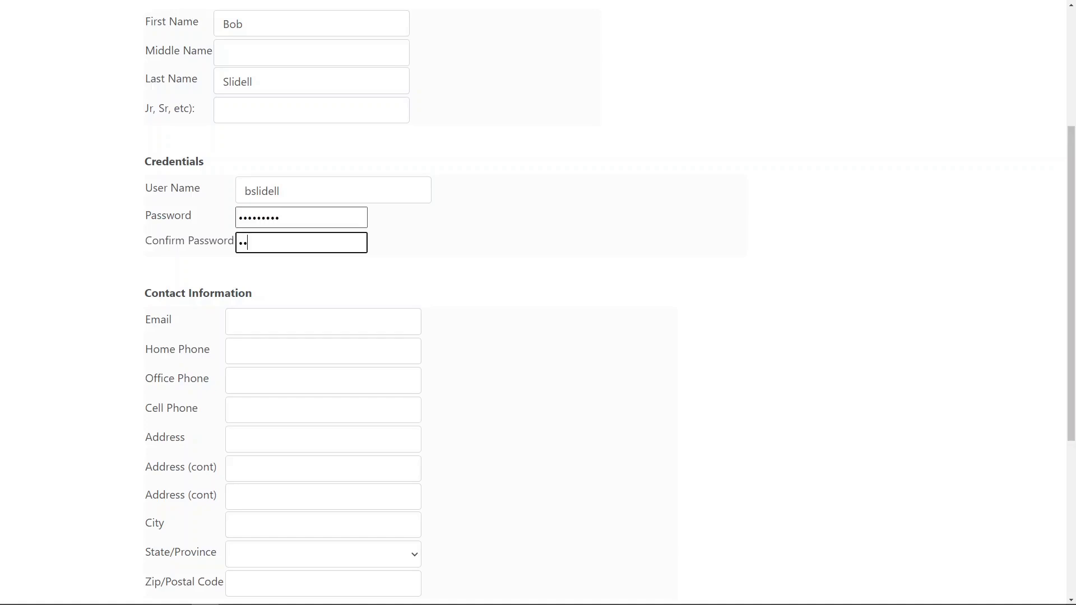
type("*****")
- Enter the new person's e-mail address and home phone number
left_click(292, 265)
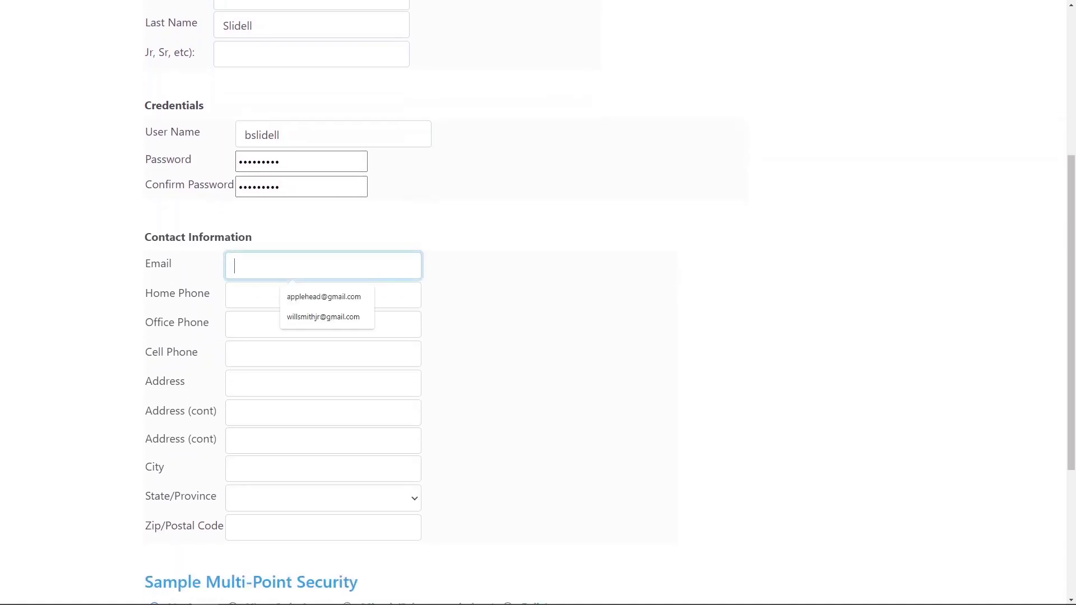
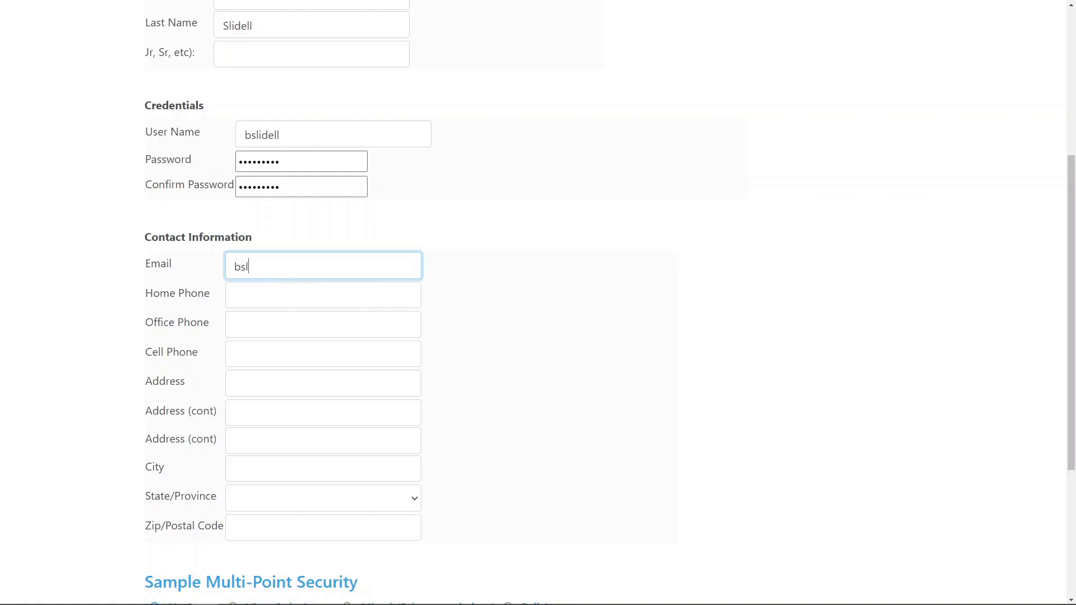
left_click(234, 295)
type("804")
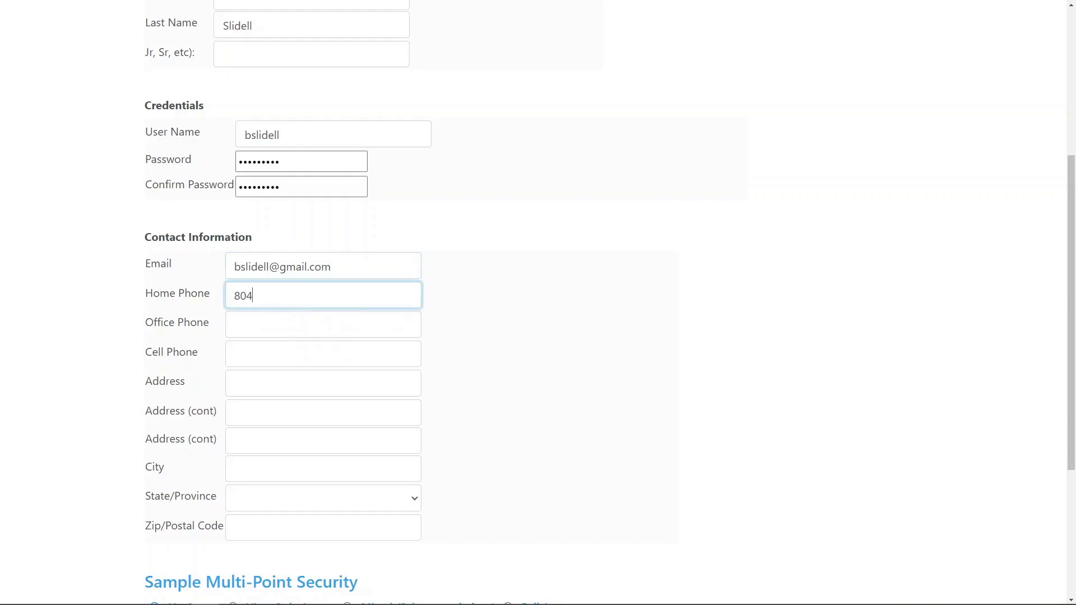
type("-555-1212")
- Fill in the new person's street address, city, state and zip code
scroll(538, 302, "down", 4)
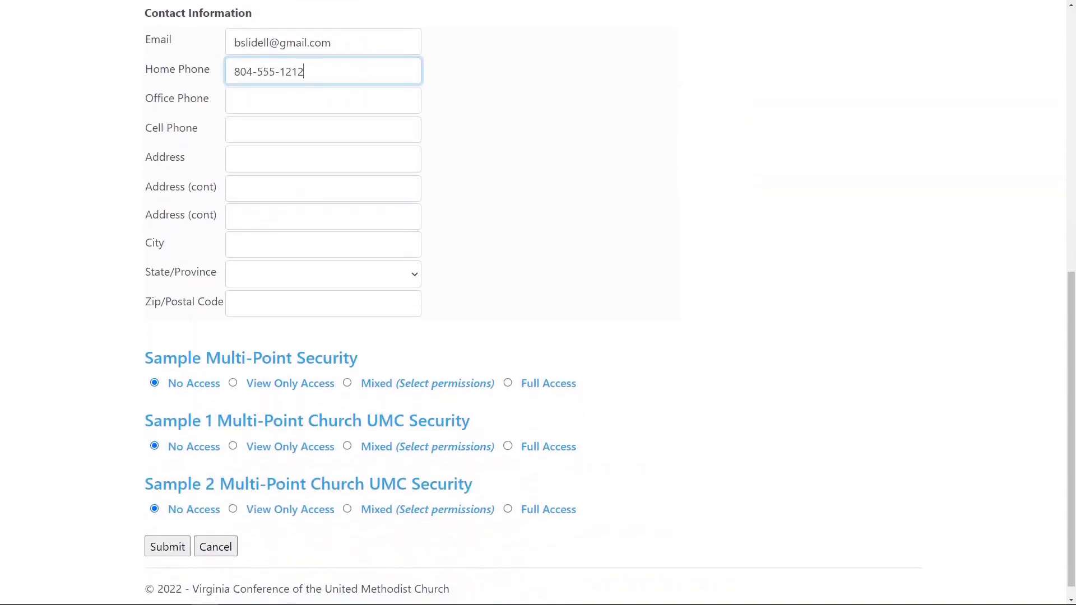
left_click(323, 160)
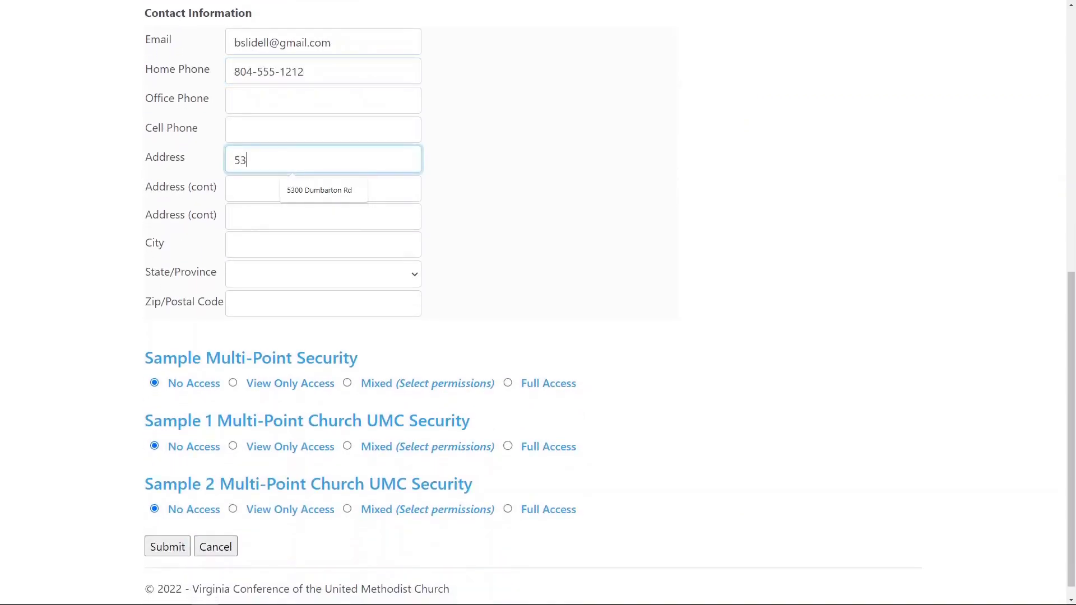
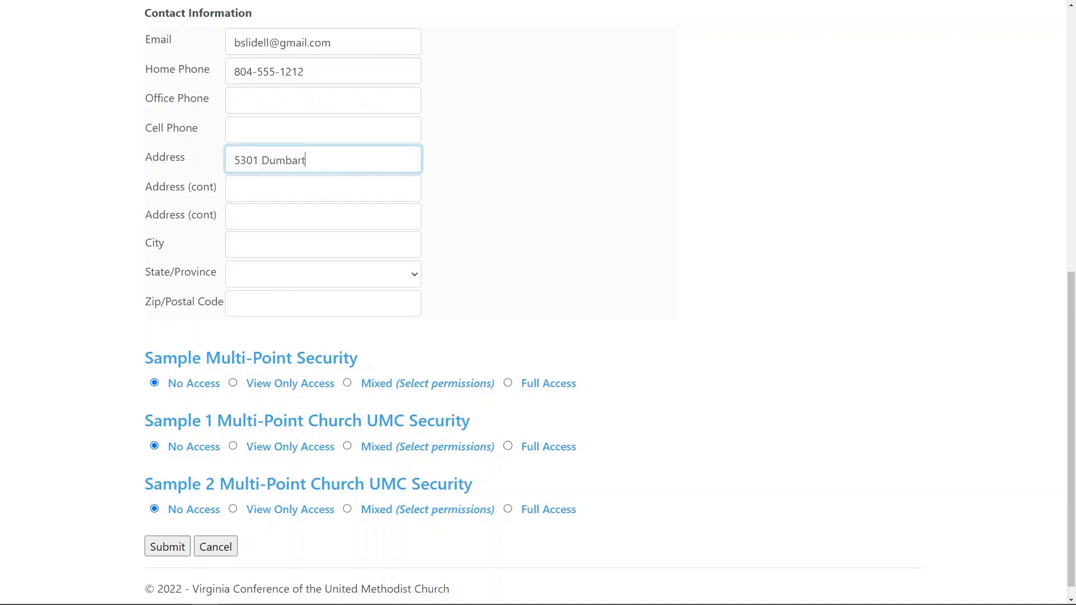
key("Tab")
key("Tab")
key("Tab")
type("Henrico")
key("Tab")
type("vi")
key("Tab")
type("23228")
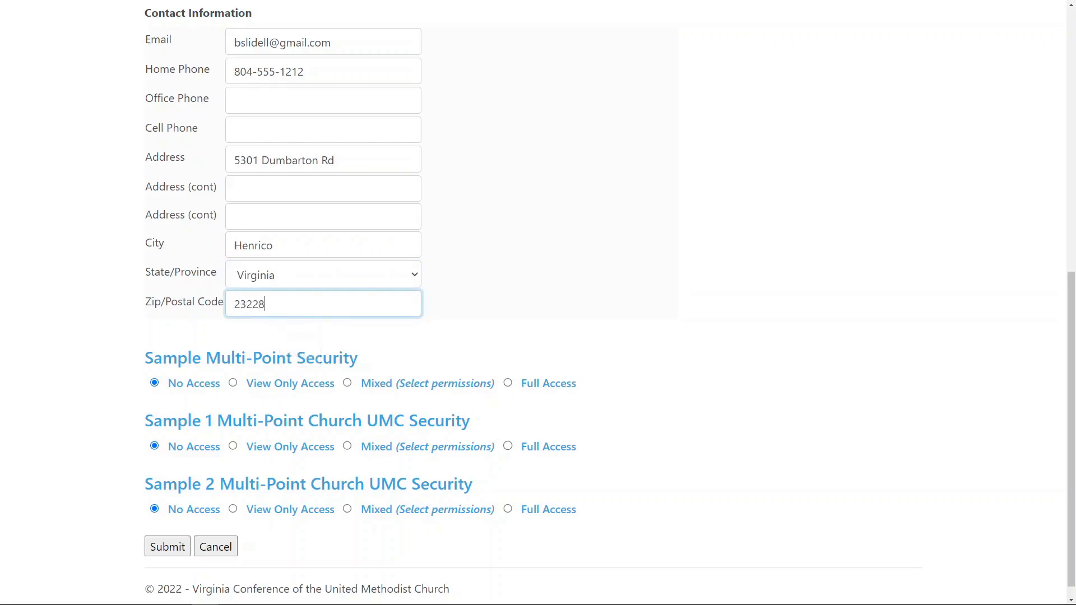
scroll(538, 303, "down", 1)
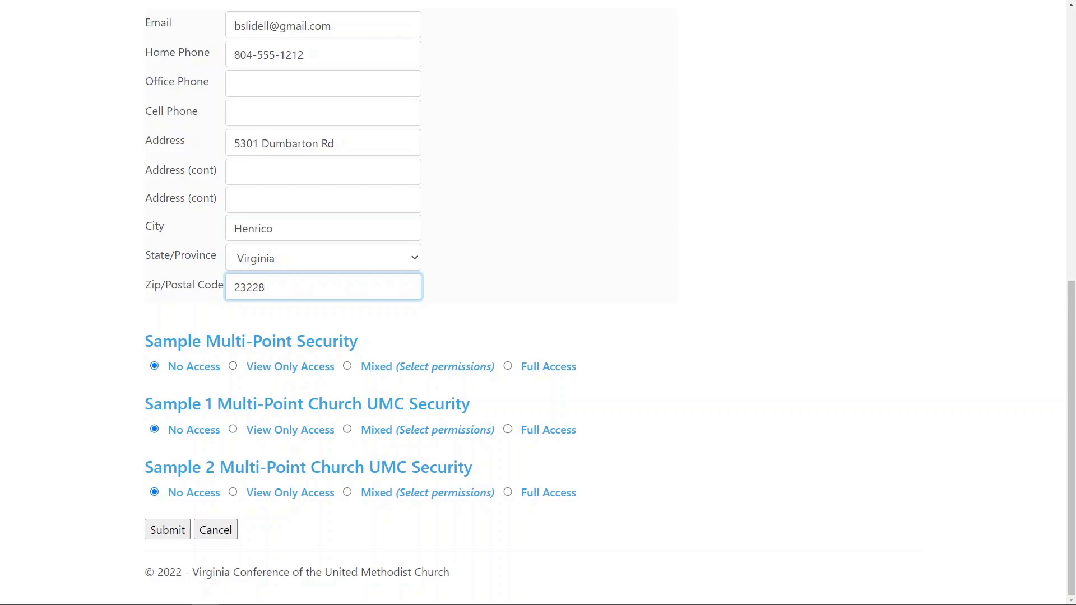
- Set charge security to Mixed and give both Sample 1 and Sample 2 churches Full Access
left_click(348, 366)
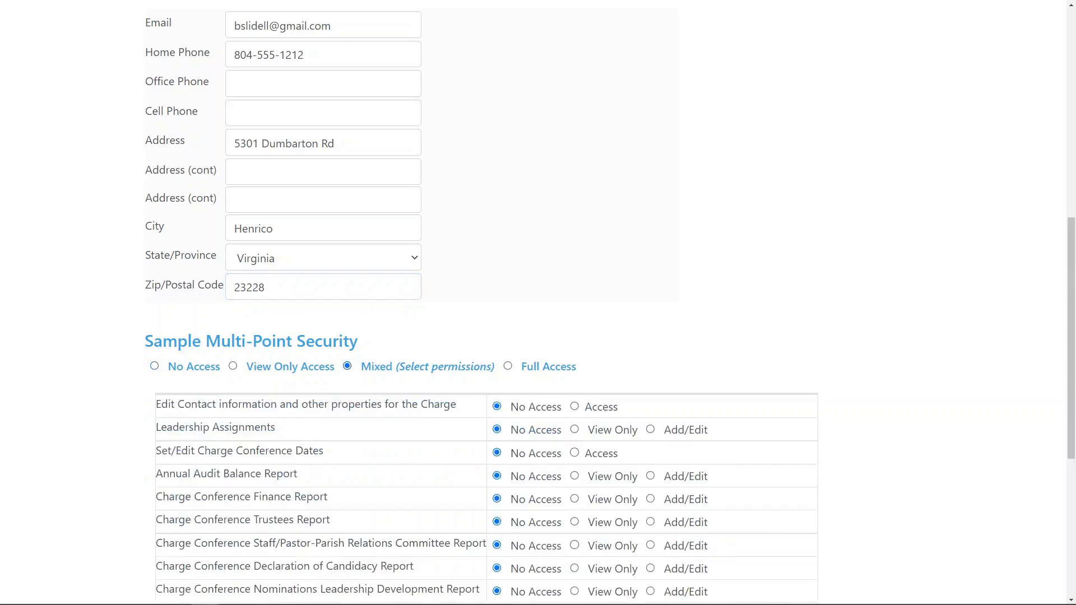
scroll(538, 303, "down", 3)
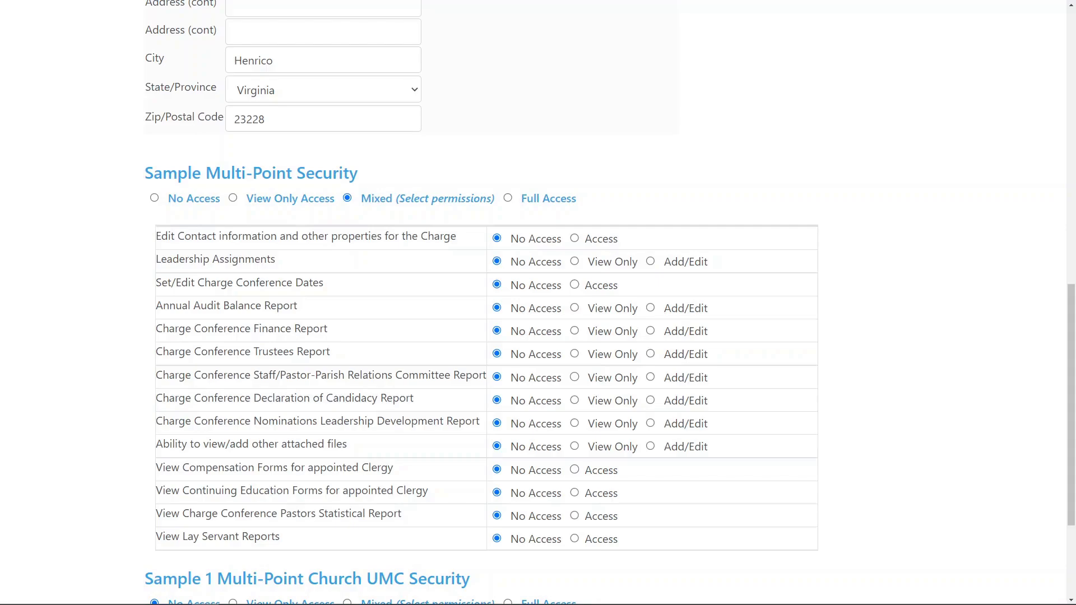
scroll(538, 302, "down", 2)
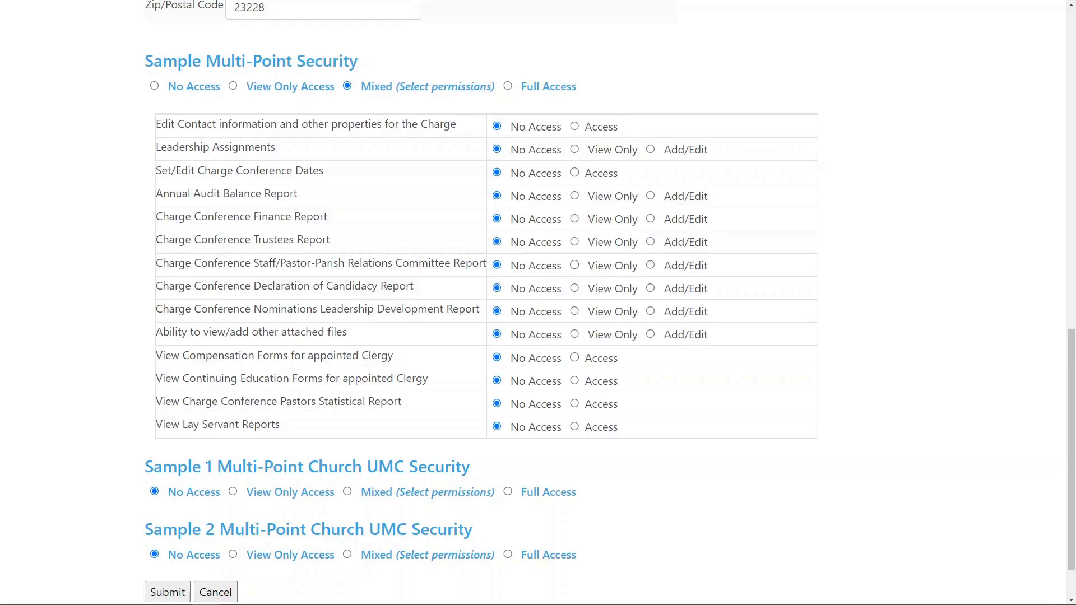
left_click(508, 492)
left_click(507, 555)
scroll(538, 302, "up", 2)
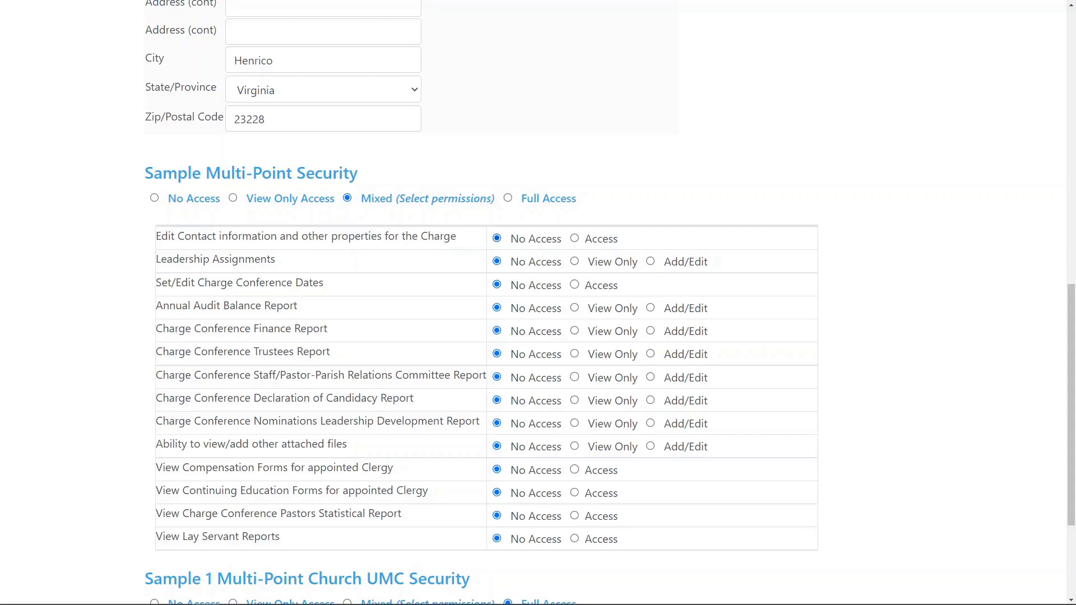
- Give Add/Edit on Leadership Assignments and View Only on the Finance, Trustees, SPRC, Candidacy and Nominations reports
left_click(651, 261)
left_click(575, 331)
left_click(575, 354)
left_click(574, 377)
left_click(575, 400)
left_click(574, 423)
- Allow viewing attached files, clergy compensation and education forms, Pastors Statistical and Lay Servant Reports
left_click(574, 447)
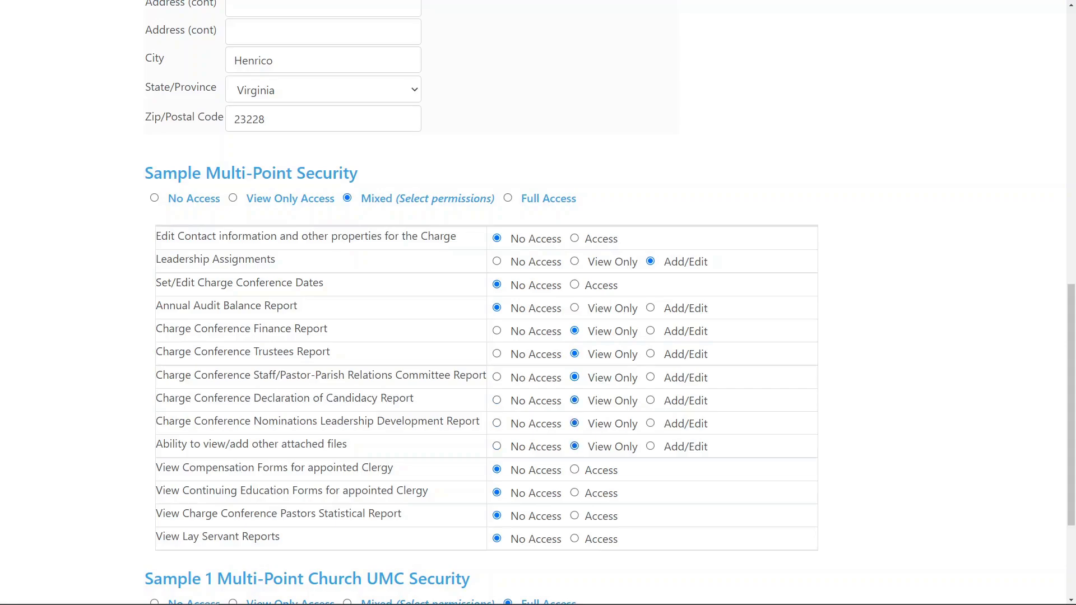
left_click(575, 469)
left_click(575, 492)
left_click(574, 515)
left_click(574, 538)
scroll(538, 303, "down", 3)
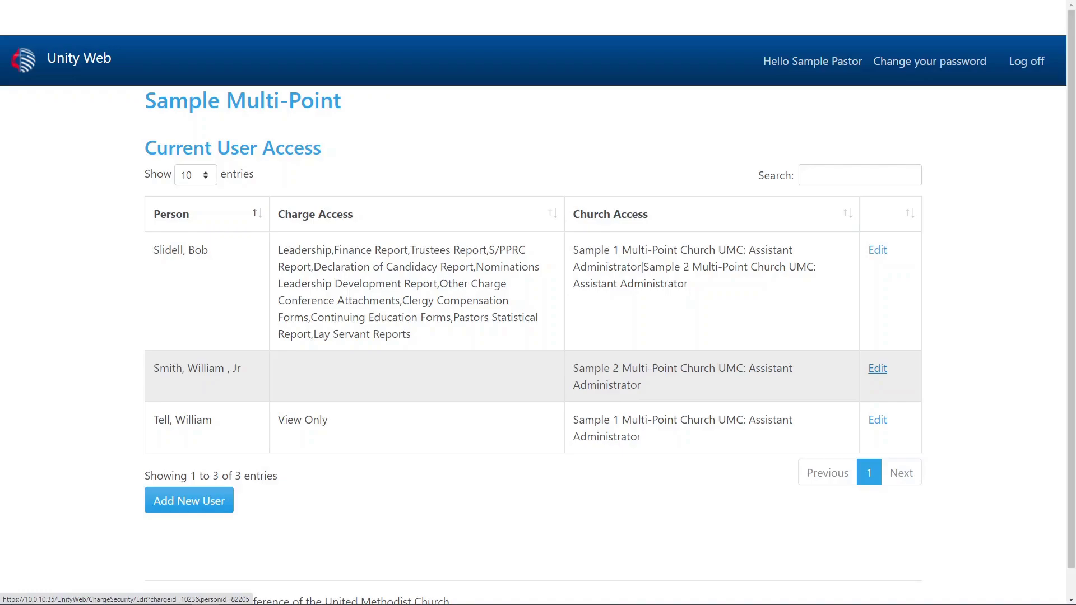
- Open the second listed user's security settings for editing
left_click(878, 369)
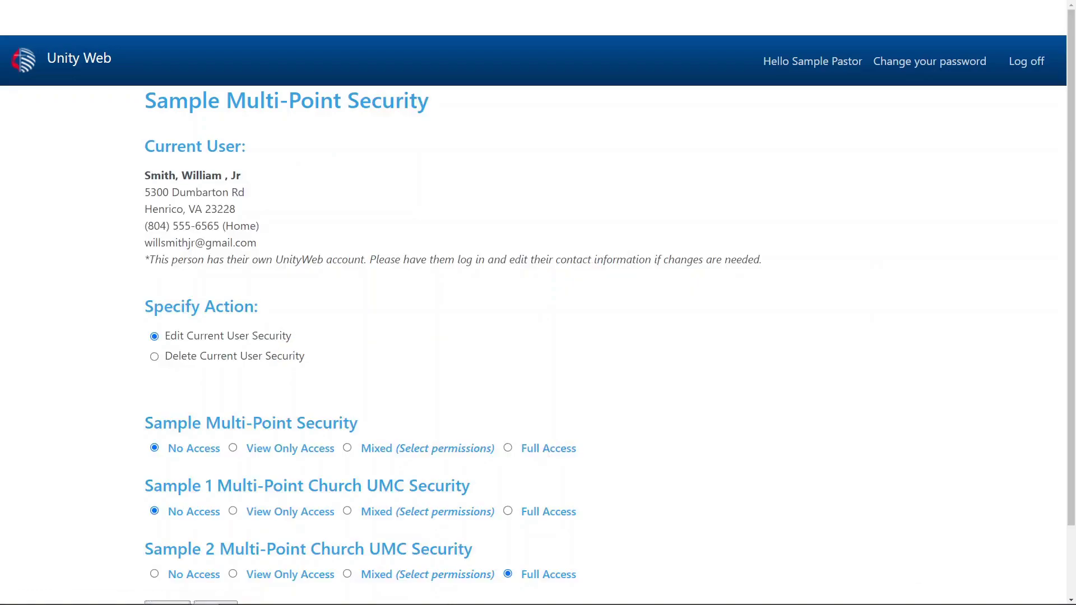
- Scroll down the second user's security edit page
scroll(538, 336, "down", 2)
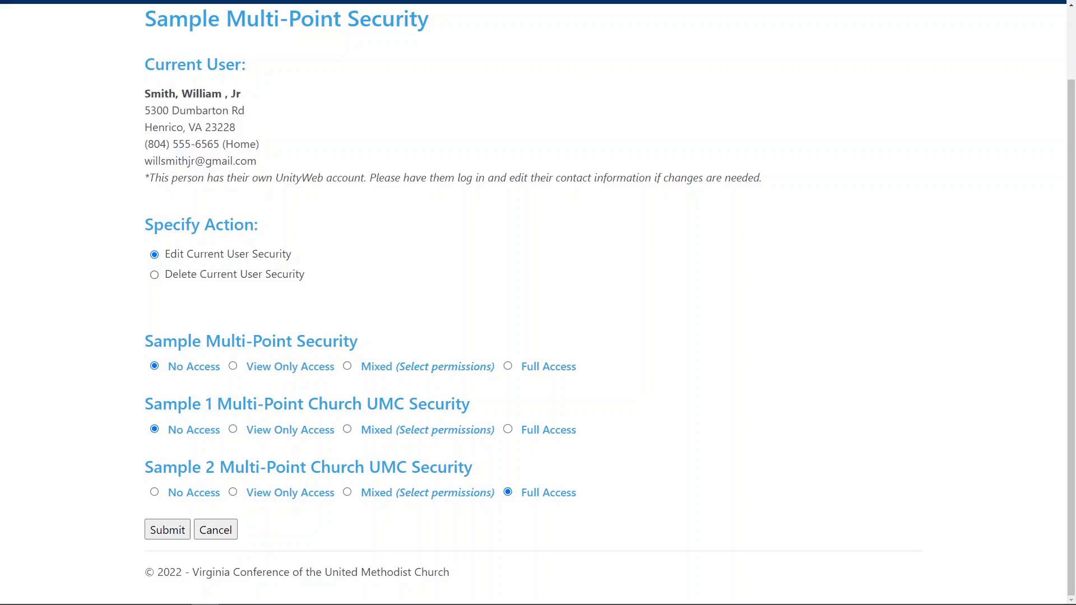
- Choose Delete Current User Security for the existing user, confirm with YES, and submit
left_click(154, 274)
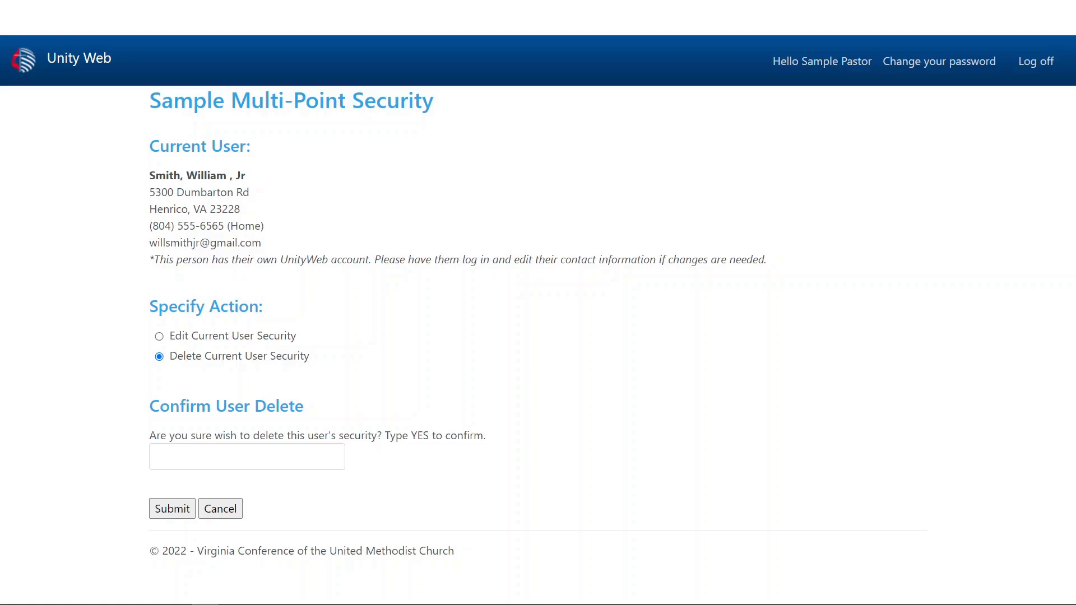
left_click(247, 457)
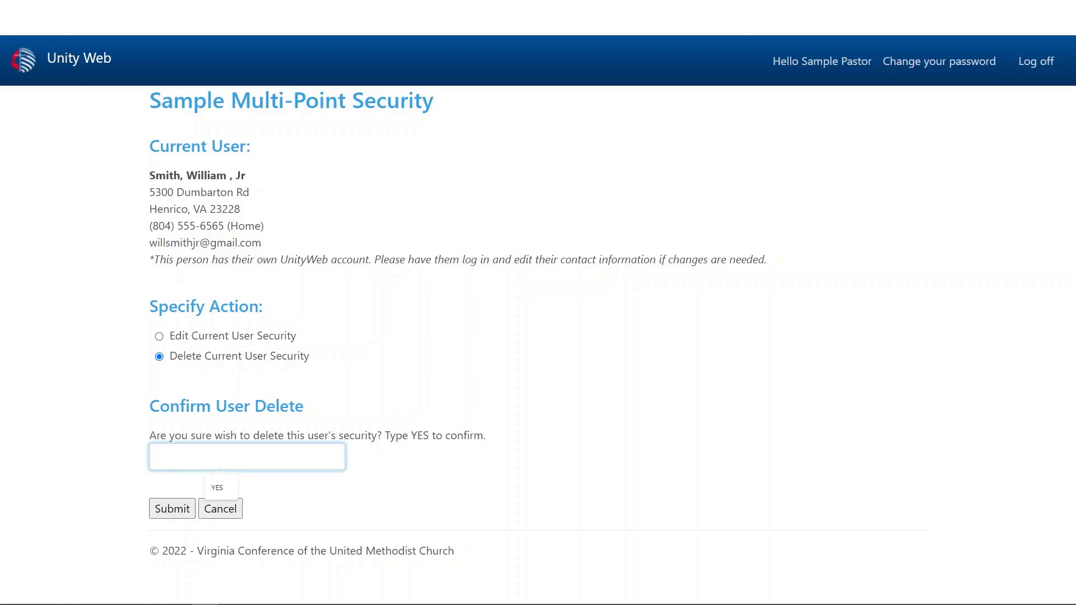
key("Down")
key("Return")
key("Tab")
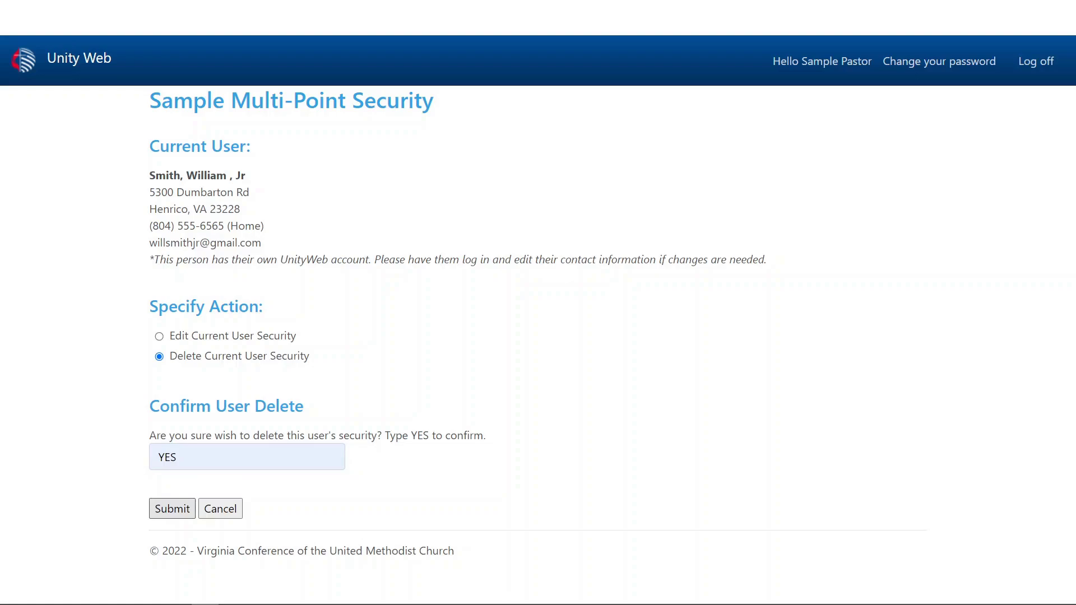
key("Return")
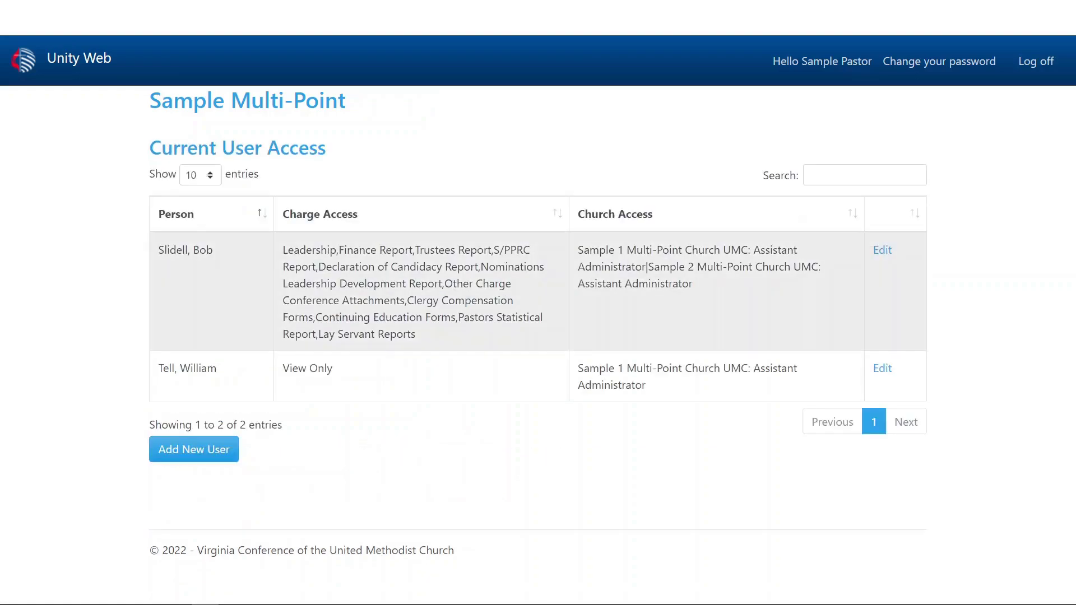